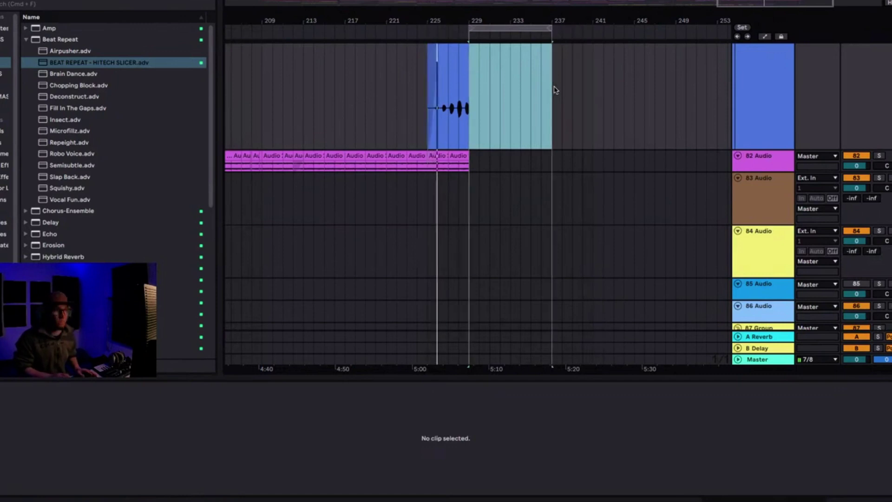
- Copy material from the last clip on track 82 and place it as a short slice at bar 231 on track 83
{"action": "left_click", "coordinate": [450, 158]}
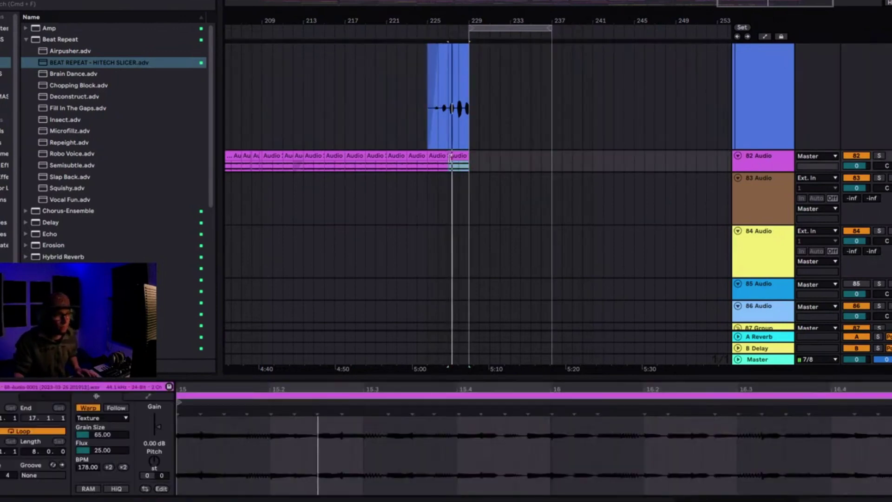
{"action": "left_click", "coordinate": [479, 194]}
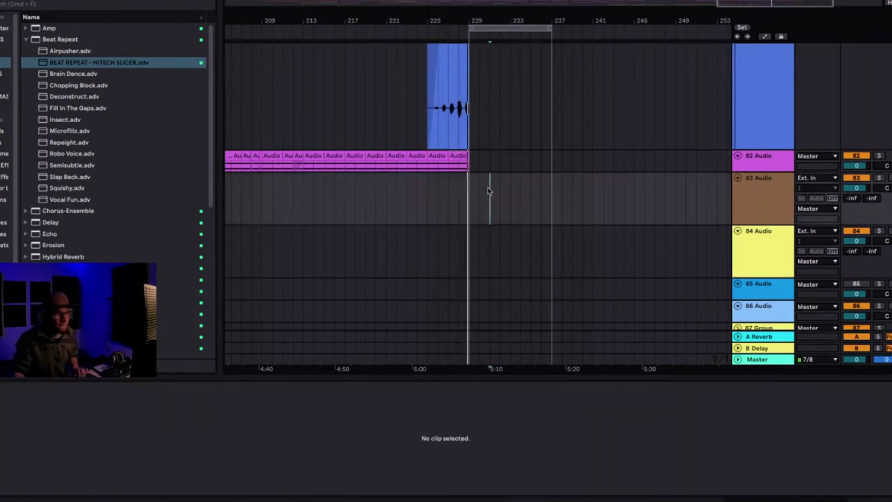
{"action": "key", "text": "super+v"}
{"action": "scroll", "coordinate": [509, 183], "scroll_direction": "up", "scroll_amount": 5}
{"action": "left_click_drag", "start_coordinate": [510, 183], "coordinate": [458, 183]}
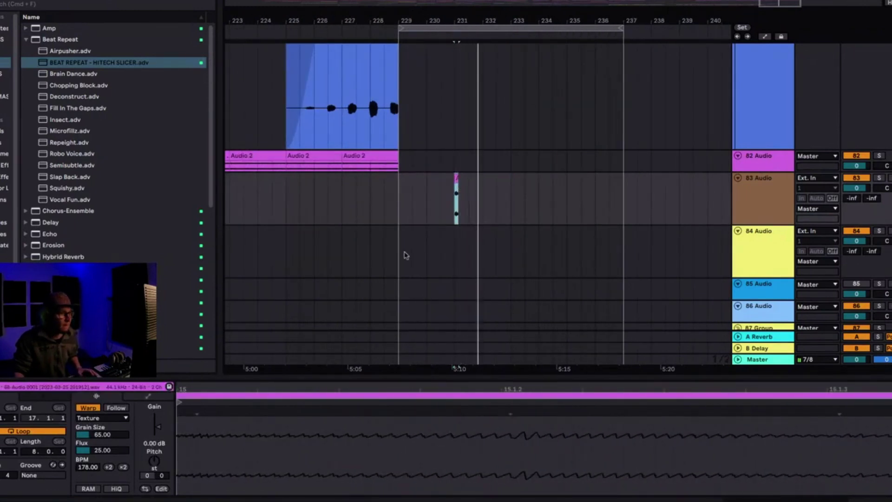
{"action": "key", "text": "space"}
{"action": "key", "text": "space"}
{"action": "key", "text": "space"}
{"action": "key", "text": "space"}
{"action": "scroll", "coordinate": [479, 146], "scroll_direction": "up", "scroll_amount": 5}
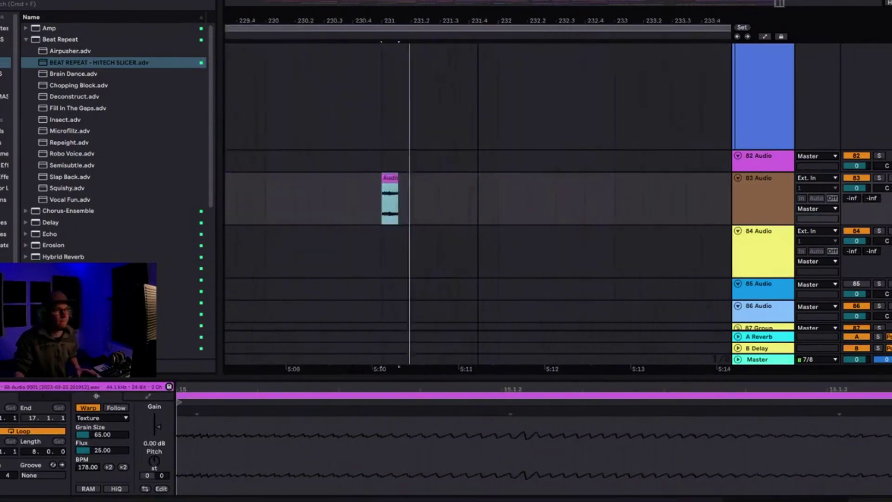
{"action": "key", "text": "space"}
{"action": "key", "text": "space"}
- Duplicate the tail of the bar 231 slice as a shorter slice at 231.4 on track 83
{"action": "left_click_drag", "start_coordinate": [457, 181], "coordinate": [288, 187]}
{"action": "key", "text": "space"}
{"action": "key", "text": "space"}
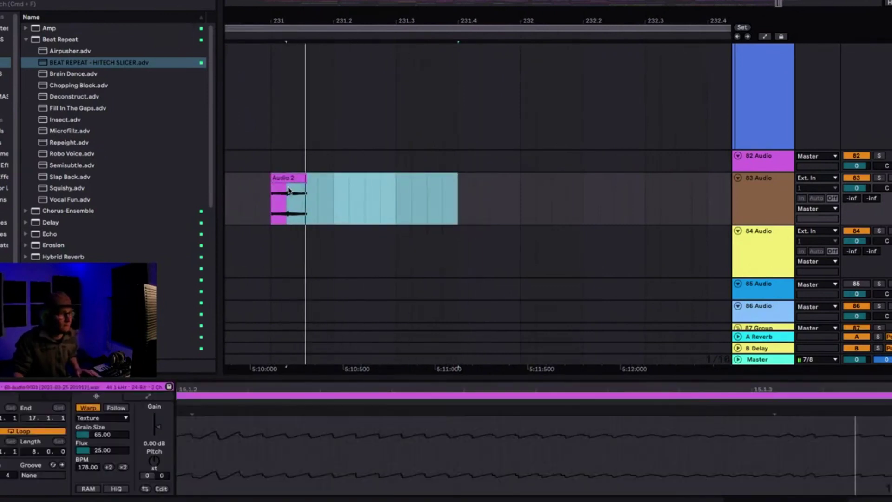
{"action": "key", "text": "super+d"}
{"action": "key", "text": "super+z"}
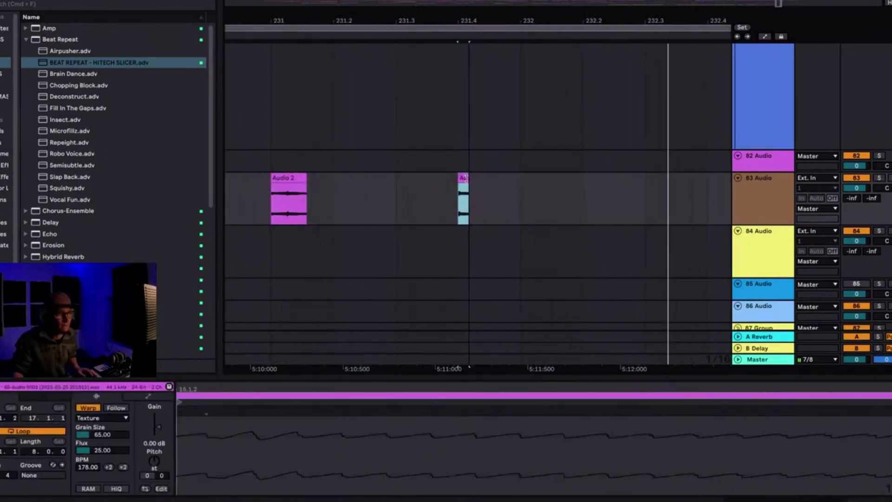
{"action": "key", "text": "space"}
{"action": "scroll", "coordinate": [470, 185], "scroll_direction": "up", "scroll_amount": 3}
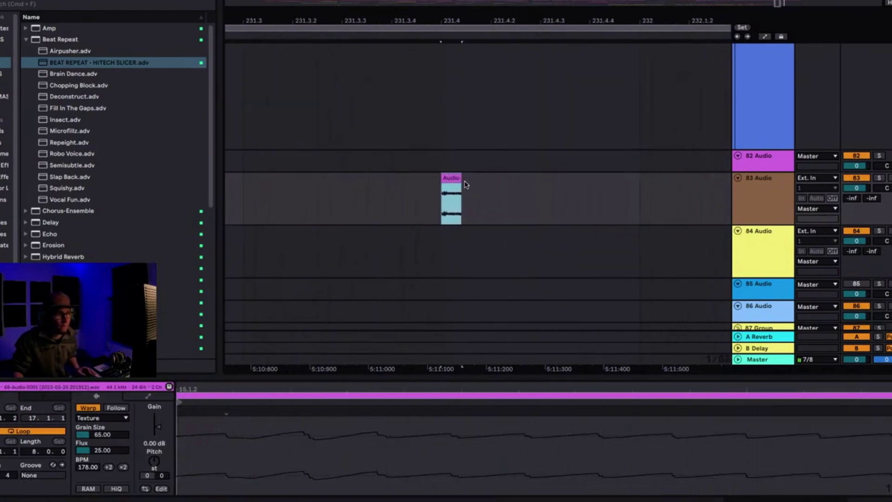
- Duplicate the short slice at 231.4 four times in a row, keeping a small gap after each slice
{"action": "left_click", "coordinate": [463, 182]}
{"action": "left_click", "coordinate": [443, 181]}
{"action": "key", "text": "super+d"}
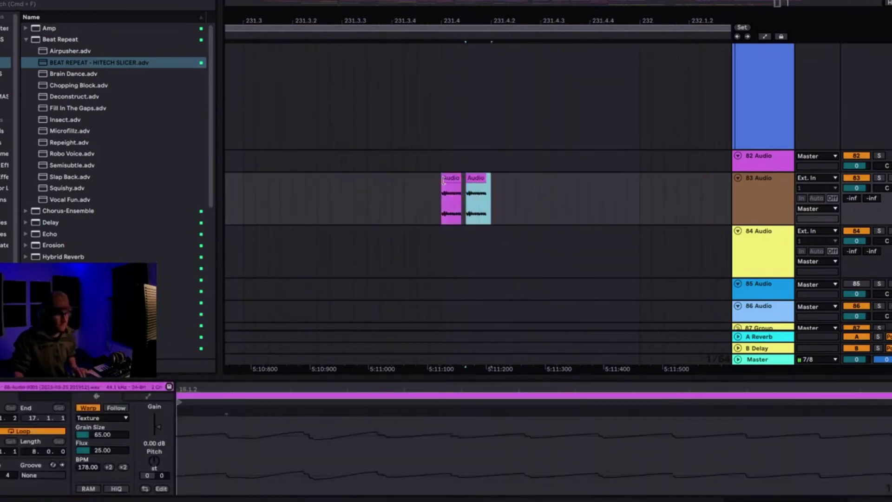
{"action": "key", "text": "super+d"}
{"action": "key", "text": "super+d"}
{"action": "key", "text": "super+d"}
{"action": "left_click", "coordinate": [572, 182]}
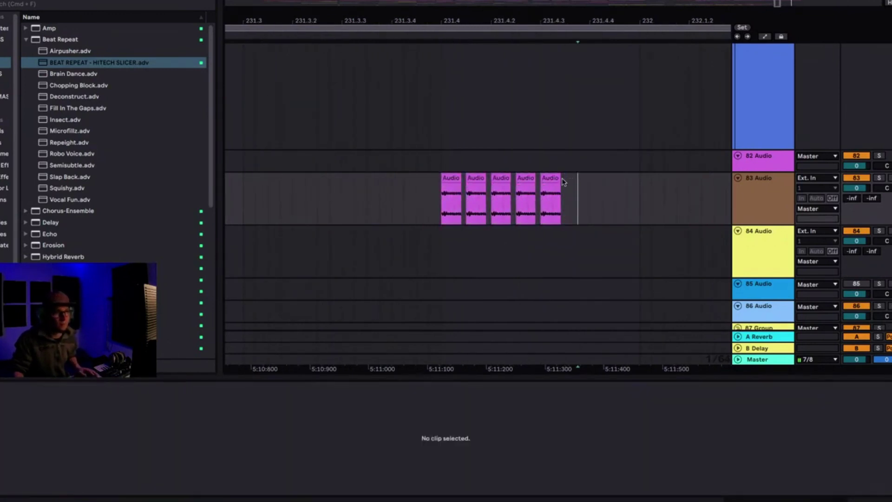
- Lengthen the fifth stutter slice slightly and duplicate it with a trailing gap just before bar 232
{"action": "scroll", "coordinate": [570, 183], "scroll_direction": "down", "scroll_amount": 3}
{"action": "left_click", "coordinate": [562, 182]}
{"action": "left_click", "coordinate": [484, 195]}
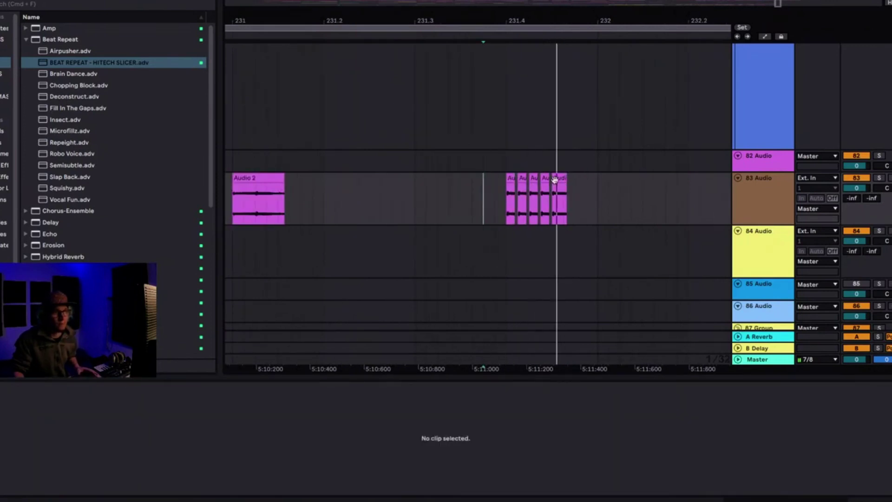
{"action": "left_click_drag", "start_coordinate": [576, 180], "coordinate": [555, 182]}
{"action": "key", "text": "space"}
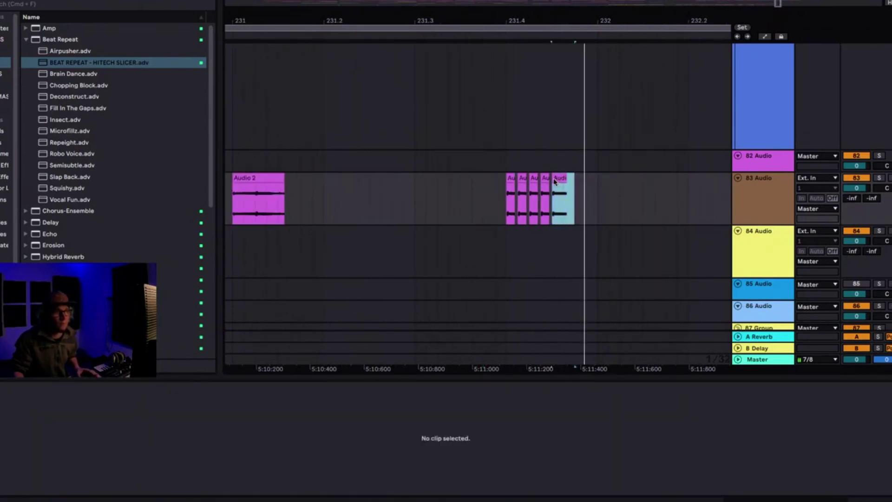
{"action": "key", "text": "super+d"}
{"action": "left_click", "coordinate": [461, 186]}
{"action": "left_click_drag", "start_coordinate": [585, 21], "coordinate": [533, 4]}
{"action": "key", "text": "space"}
{"action": "key", "text": "space"}
{"action": "left_click", "coordinate": [532, 178]}
{"action": "key", "text": "space"}
{"action": "key", "text": "space"}
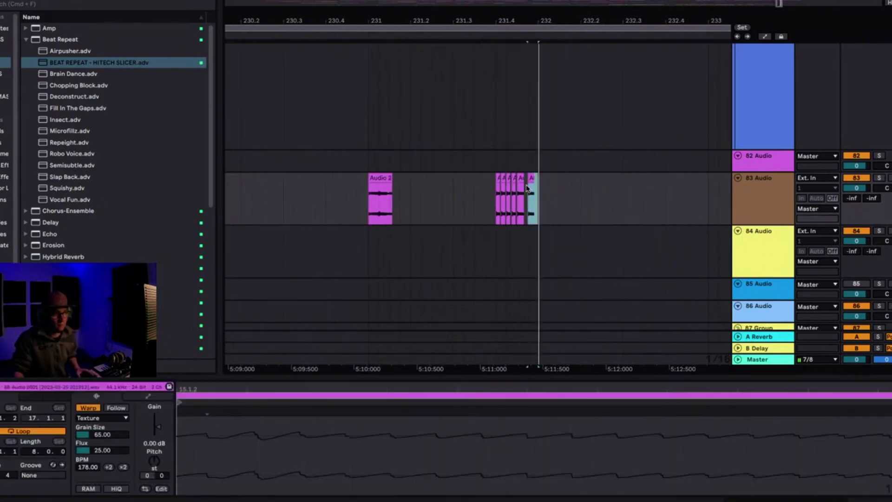
- Copy the last stutter slice to bar 232 on track 83 and extend it to about two beats
{"action": "left_click_drag", "start_coordinate": [531, 179], "coordinate": [621, 177]}
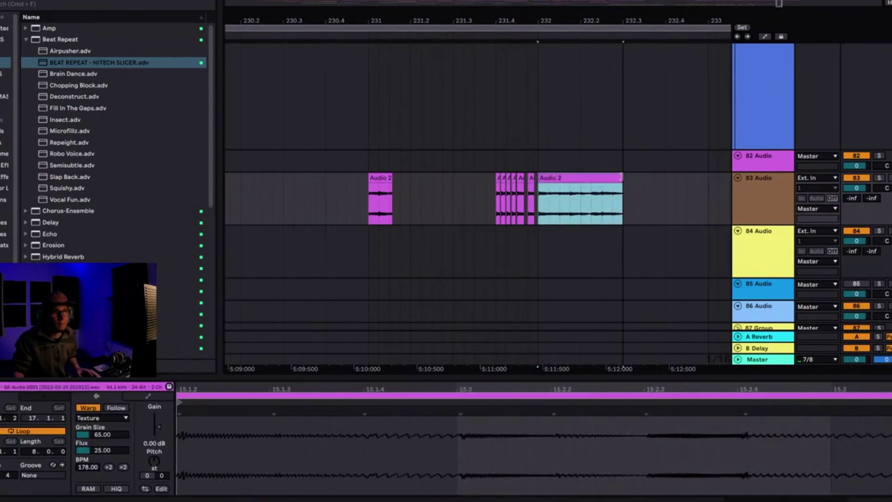
{"action": "key", "text": "space"}
{"action": "key", "text": "space"}
{"action": "key", "text": "space"}
- Turn off warping for the bar 232 clip and transpose it up 12 semitones
{"action": "left_click", "coordinate": [143, 411]}
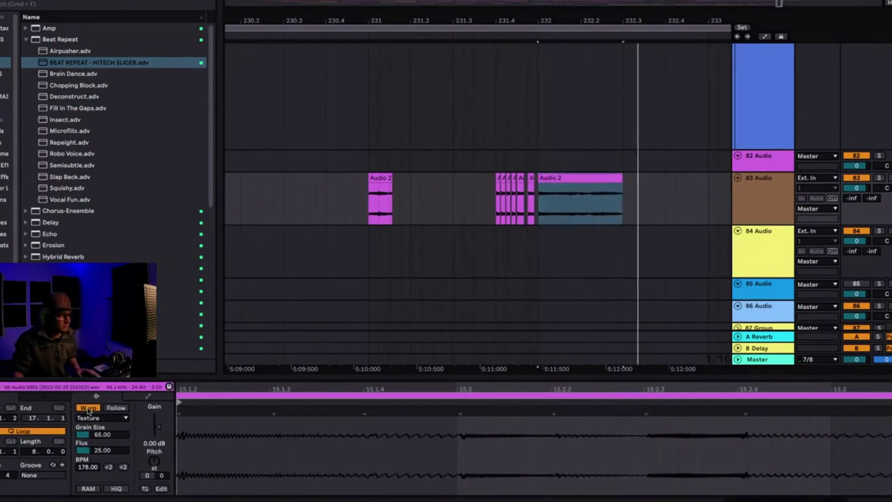
{"action": "left_click", "coordinate": [88, 408]}
{"action": "left_click_drag", "start_coordinate": [155, 455], "coordinate": [155, 454]}
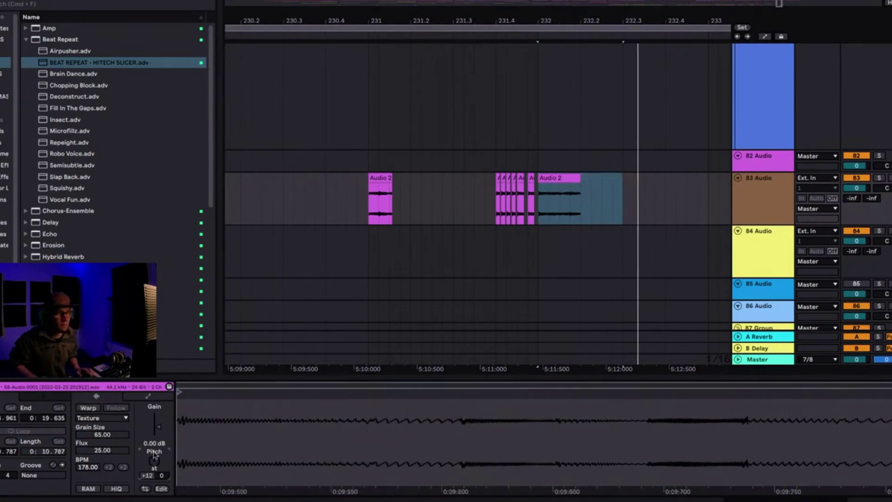
{"action": "key", "text": "space"}
{"action": "key", "text": "minus"}
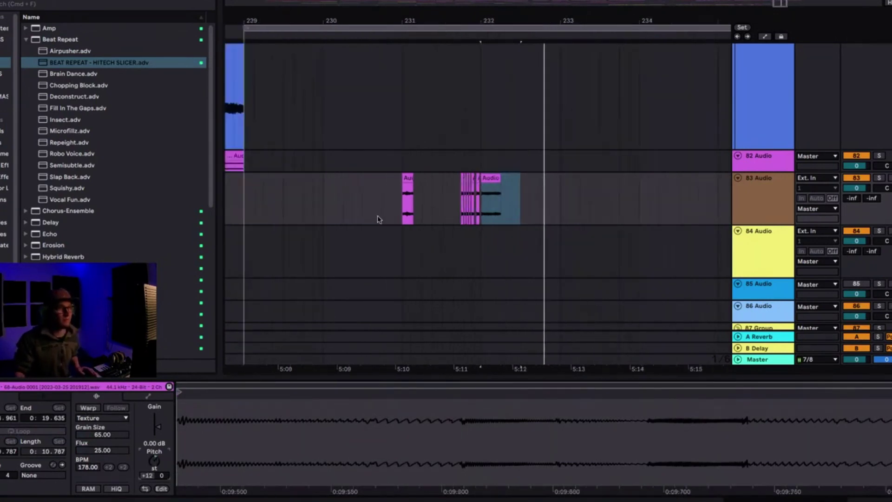
- Move the transposed bar 232 clip down to track 84 and add a Reverb to that track
{"action": "left_click", "coordinate": [382, 219]}
{"action": "key", "text": "space"}
{"action": "key", "text": "space"}
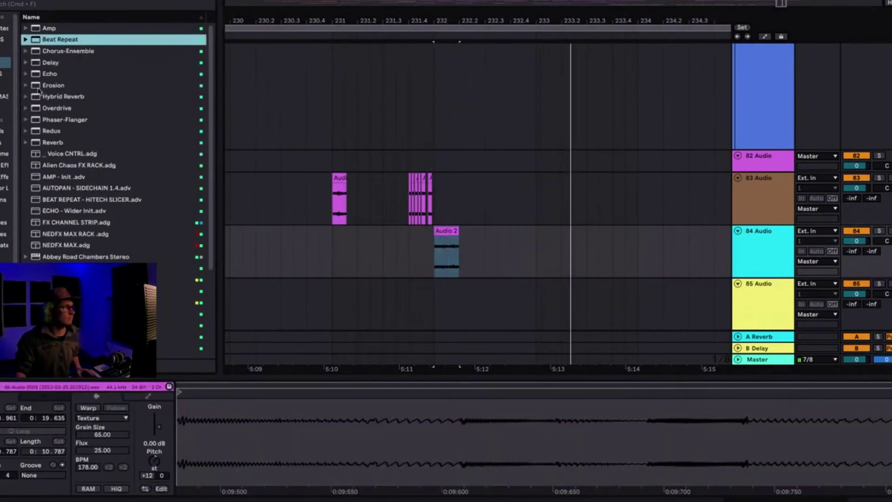
{"action": "left_click", "coordinate": [44, 108]}
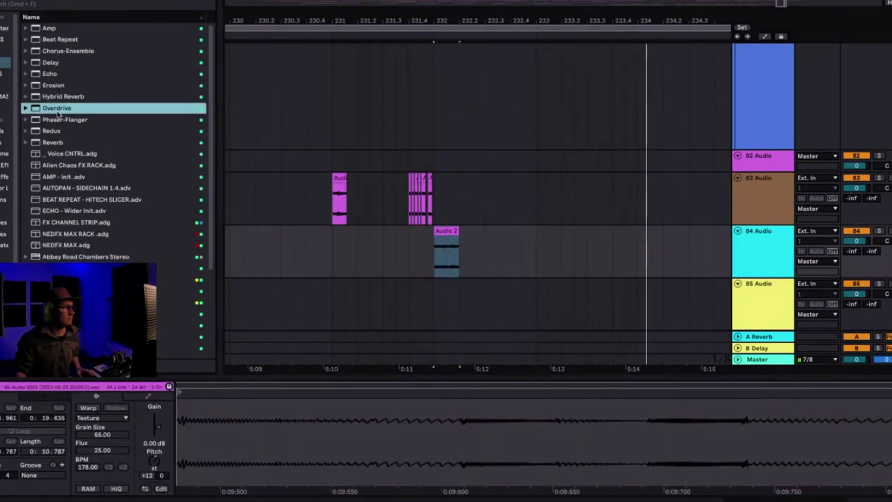
{"action": "left_click", "coordinate": [50, 143]}
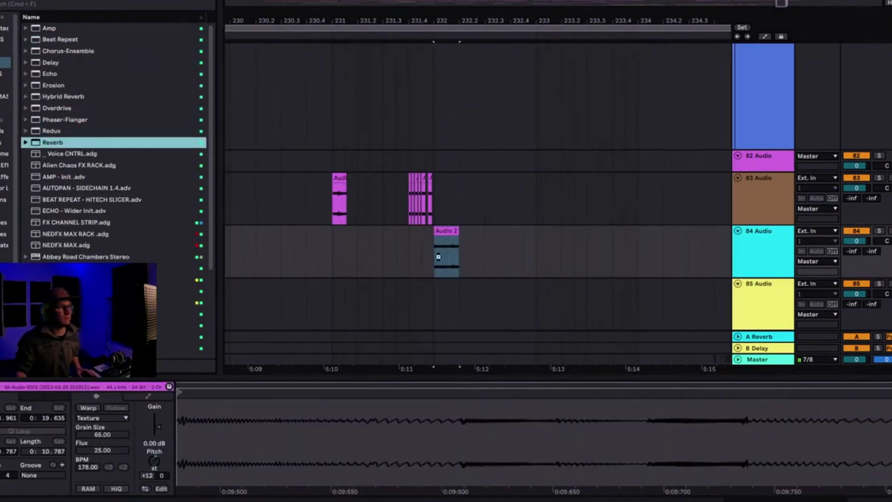
- Set the Reverb's decay on track 84 to 21.2 s while listening to the tail
{"action": "key", "text": "shift+Tab"}
{"action": "left_click_drag", "start_coordinate": [412, 479], "coordinate": [411, 441]}
{"action": "key", "text": "space"}
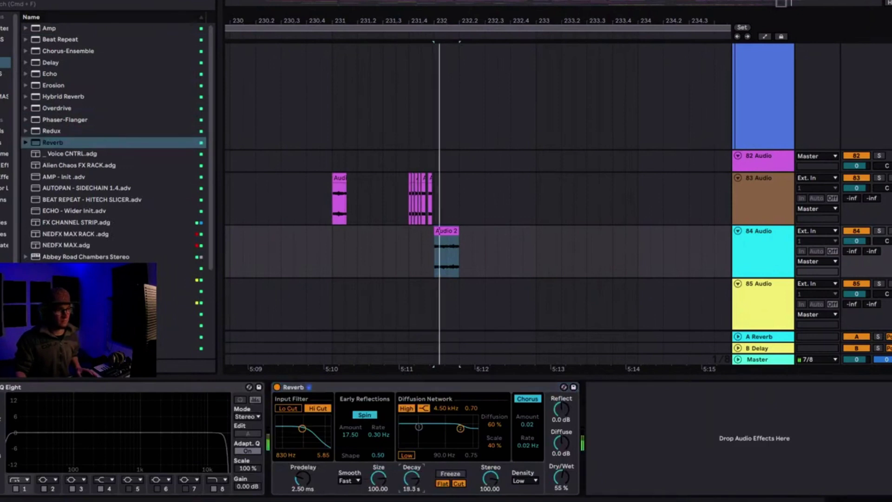
{"action": "left_click_drag", "start_coordinate": [411, 479], "coordinate": [411, 475]}
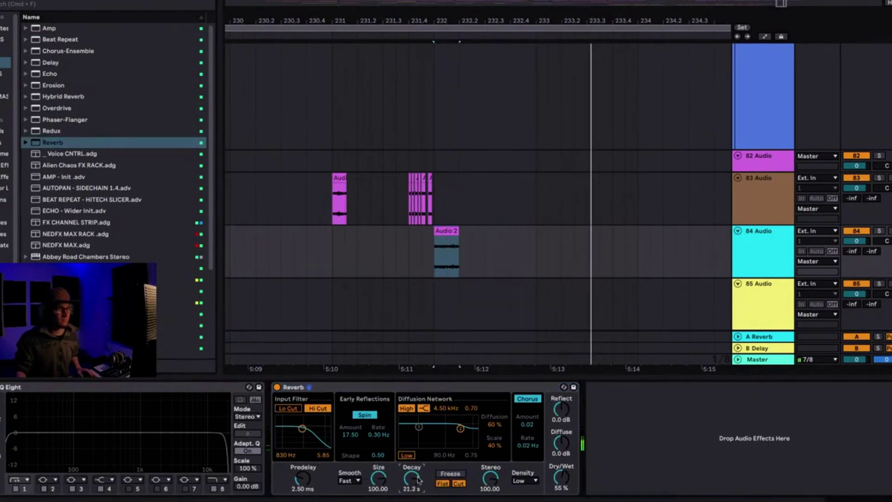
{"action": "scroll", "coordinate": [446, 291], "scroll_direction": "down", "scroll_amount": 5}
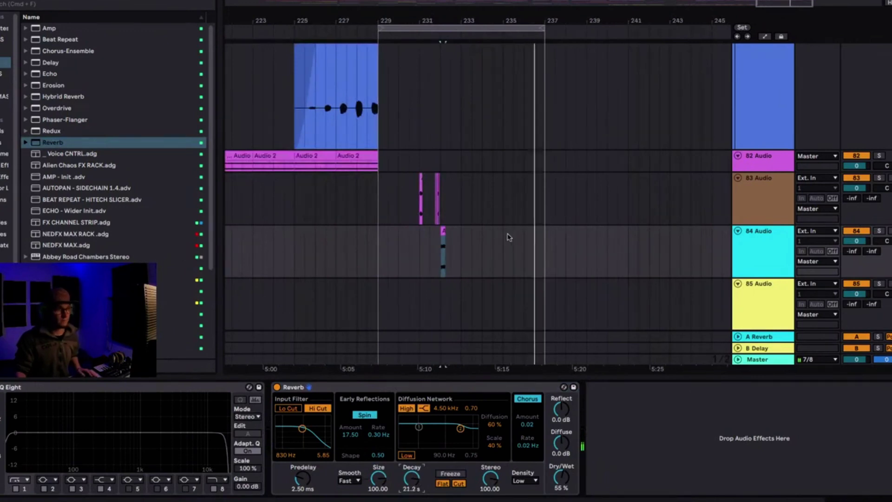
- Copy the bar 231 slice to bar 235 on track 83 and extend it to about one bar
{"action": "scroll", "coordinate": [446, 205], "scroll_direction": "up", "scroll_amount": 3}
{"action": "left_click", "coordinate": [385, 177]}
{"action": "left_click_drag", "start_coordinate": [385, 177], "coordinate": [675, 182]}
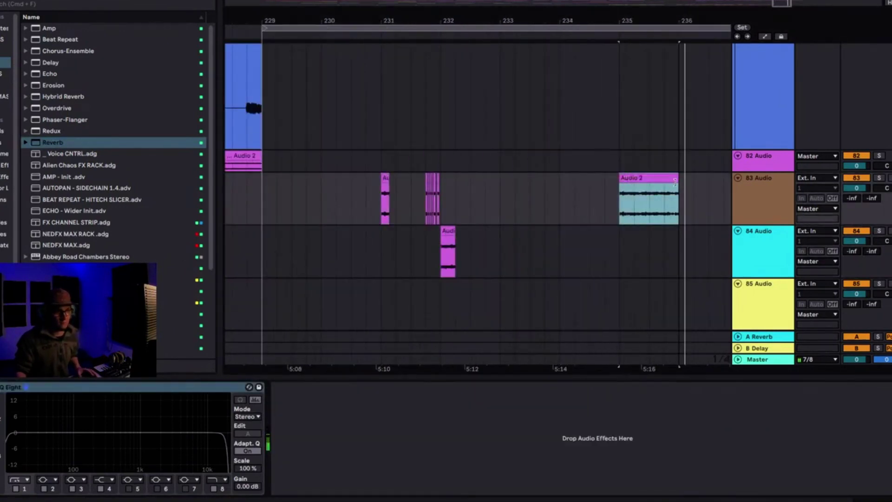
- Set the bar 235 clip's BPM to 712, its pitch to +12 semitones and its Texture grain size to 207.95
{"action": "double_click", "coordinate": [670, 181]}
{"action": "key", "text": "space"}
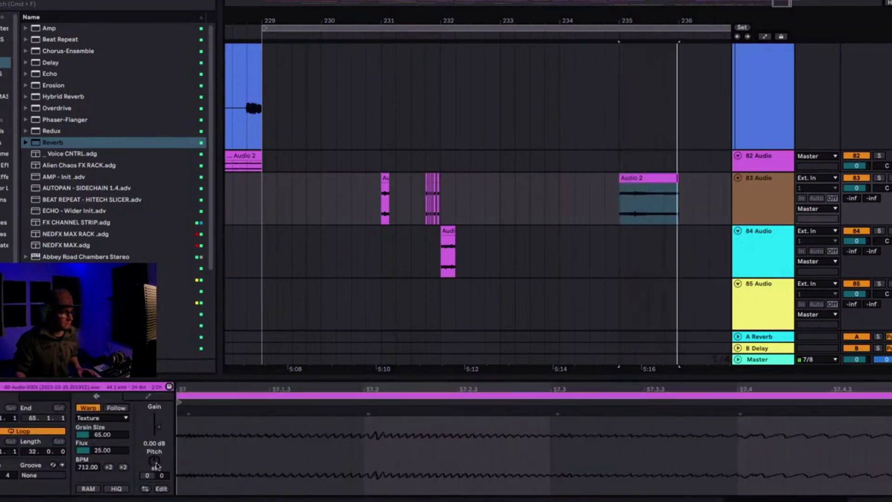
{"action": "left_click_drag", "start_coordinate": [155, 463], "coordinate": [156, 444]}
{"action": "left_click_drag", "start_coordinate": [102, 435], "coordinate": [103, 395]}
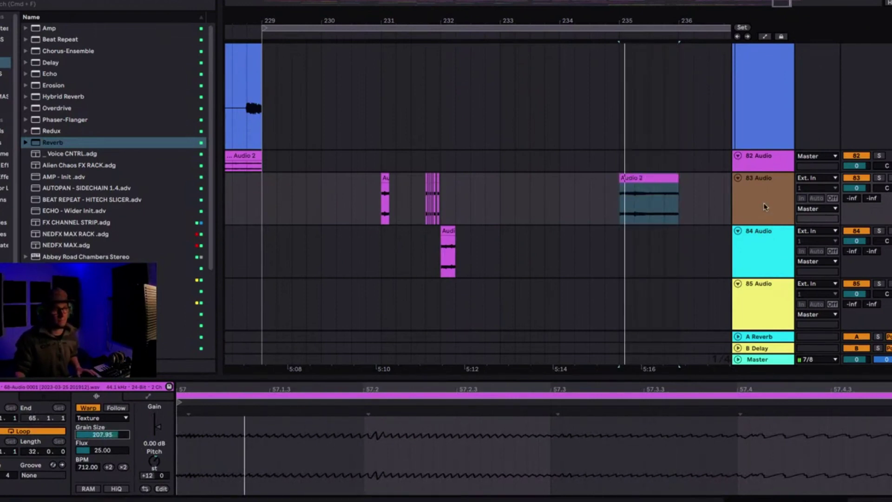
- Move the bar 235 clip down to track 85 and set its grain size to 46.86
{"action": "left_click", "coordinate": [765, 251]}
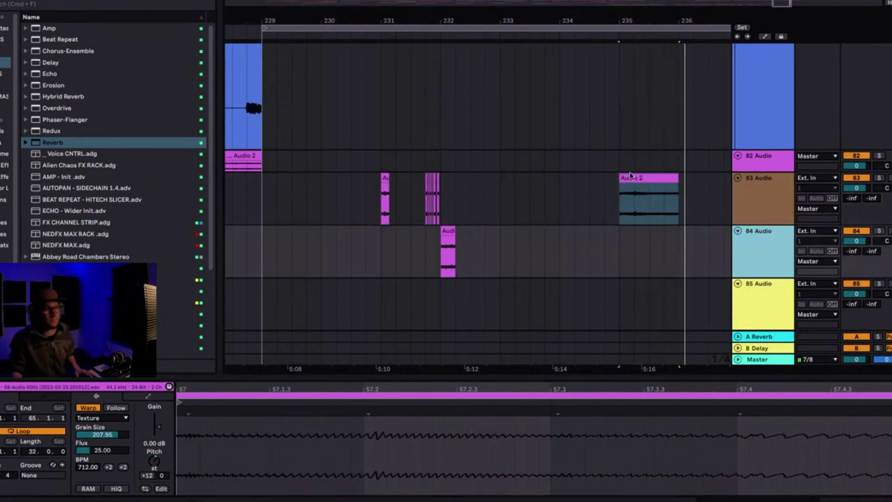
{"action": "left_click_drag", "start_coordinate": [631, 175], "coordinate": [635, 305]}
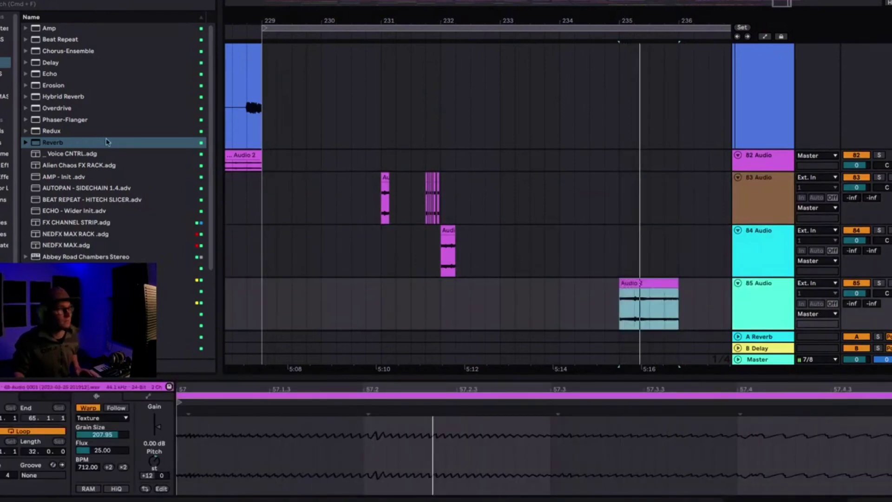
{"action": "left_click", "coordinate": [4, 96]}
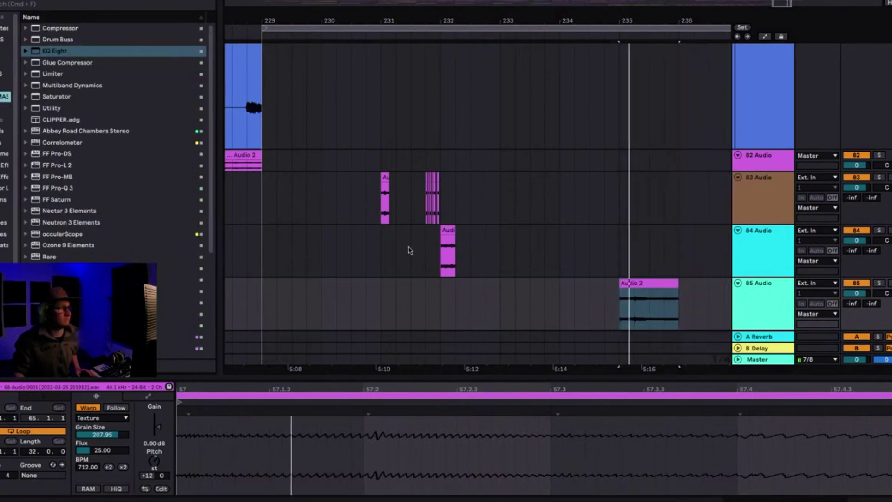
{"action": "left_click", "coordinate": [366, 246]}
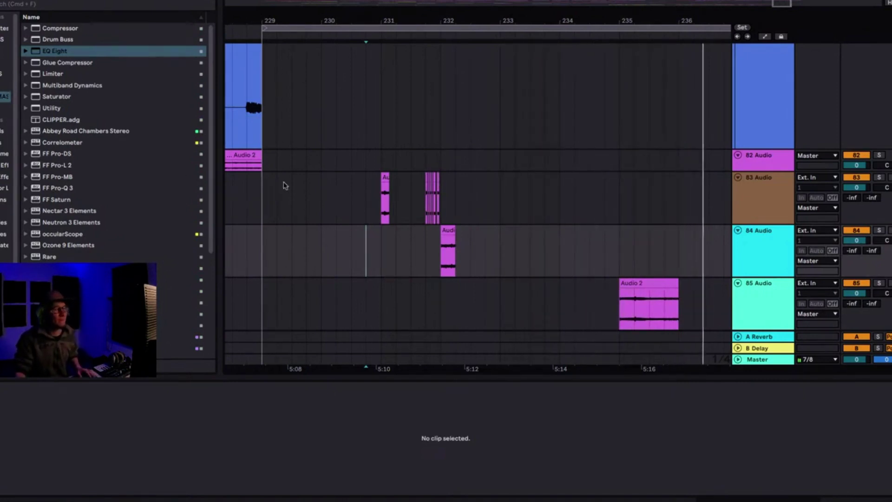
{"action": "left_click", "coordinate": [639, 279]}
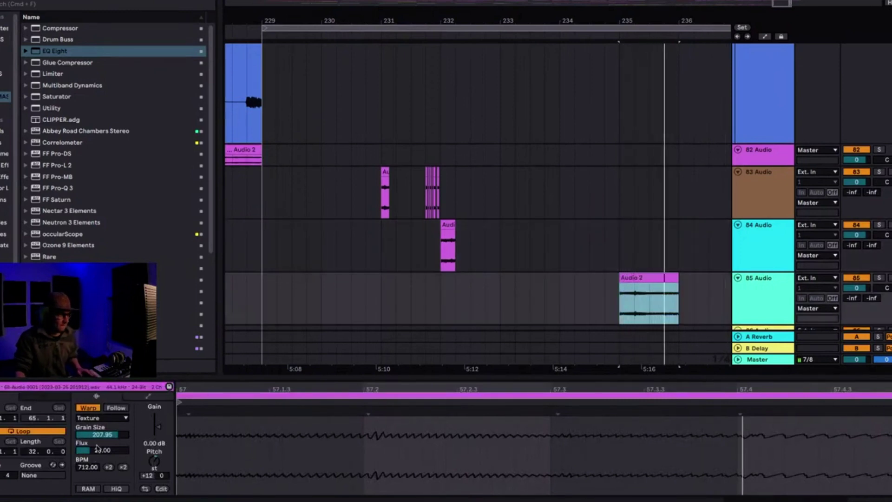
{"action": "left_click_drag", "start_coordinate": [96, 435], "coordinate": [97, 469]}
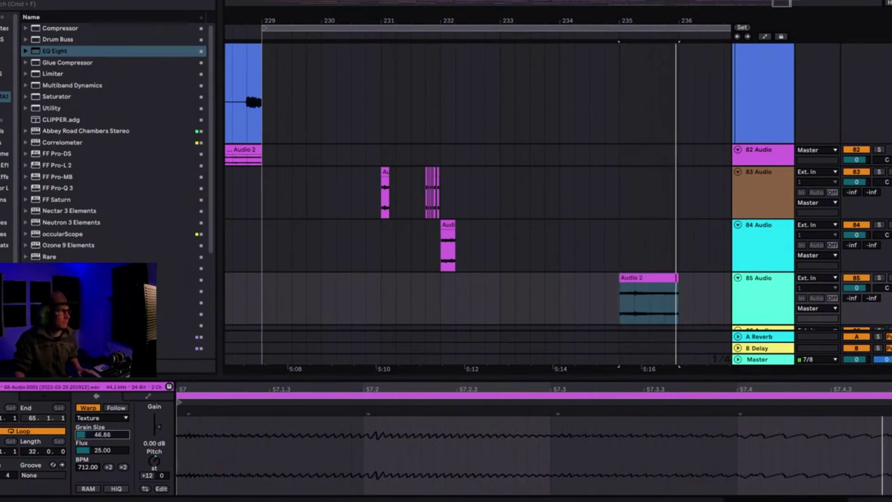
- Add an Auto Filter to track 85 and set its low-pass frequency to 16.1 kHz
{"action": "left_click", "coordinate": [4, 165]}
{"action": "left_click_drag", "start_coordinate": [53, 62], "coordinate": [606, 302]}
{"action": "left_click_drag", "start_coordinate": [358, 417], "coordinate": [360, 418]}
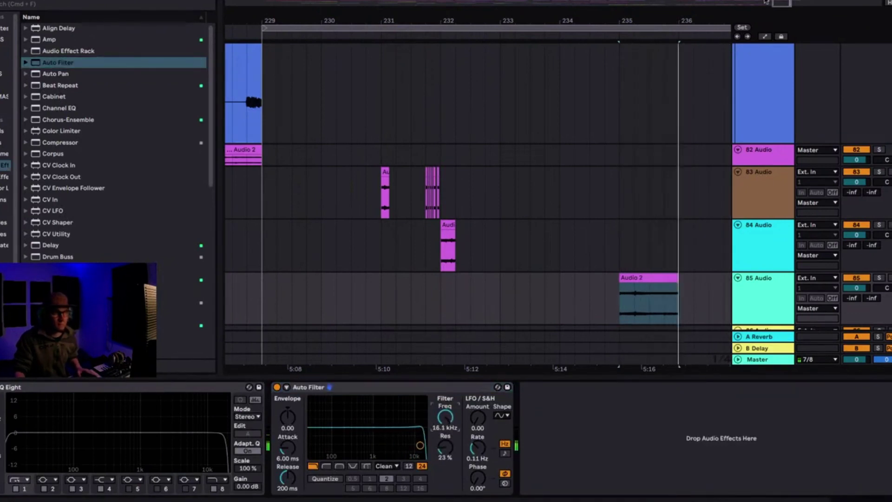
- Automate the Auto Filter frequency on track 85 to ramp down from bar 235 across the clip's first half
{"action": "left_click", "coordinate": [765, 37]}
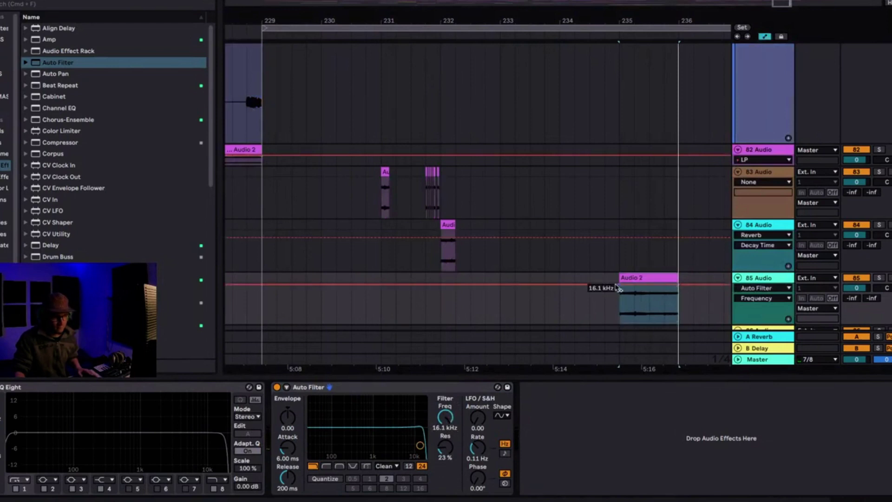
{"action": "left_click", "coordinate": [619, 285]}
{"action": "key", "text": "space"}
{"action": "mouse_move", "coordinate": [663, 285]}
{"action": "left_mouse_down"}
{"action": "mouse_move", "coordinate": [664, 297]}
{"action": "mouse_move", "coordinate": [649, 299]}
{"action": "left_mouse_up"}
{"action": "key", "text": "space"}
{"action": "key", "text": "space"}
- Shift the bar 235 clip's start within its sample to about 59.2
{"action": "left_click", "coordinate": [643, 273]}
{"action": "key", "text": "space"}
{"action": "key", "text": "space"}
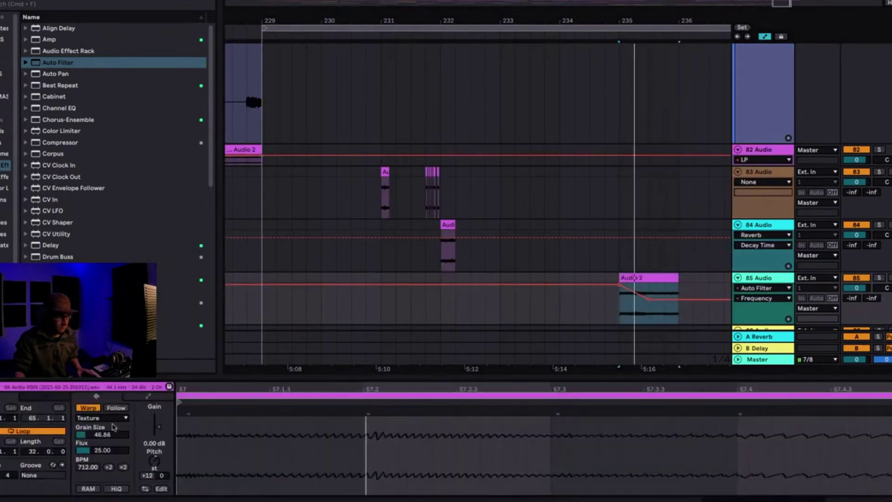
{"action": "left_click_drag", "start_coordinate": [196, 392], "coordinate": [195, 370]}
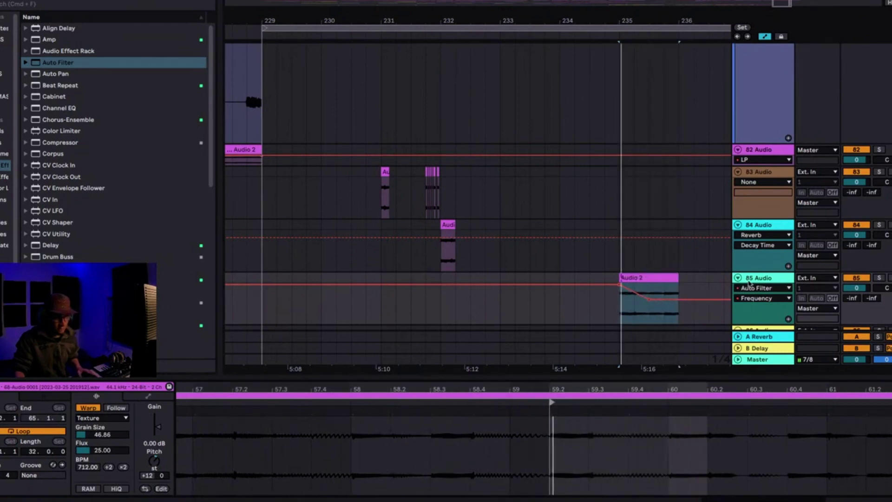
- Add a Delay after the Auto Filter on track 85 and set its feedback to 67%
{"action": "double_click", "coordinate": [749, 278]}
{"action": "left_click", "coordinate": [4, 62]}
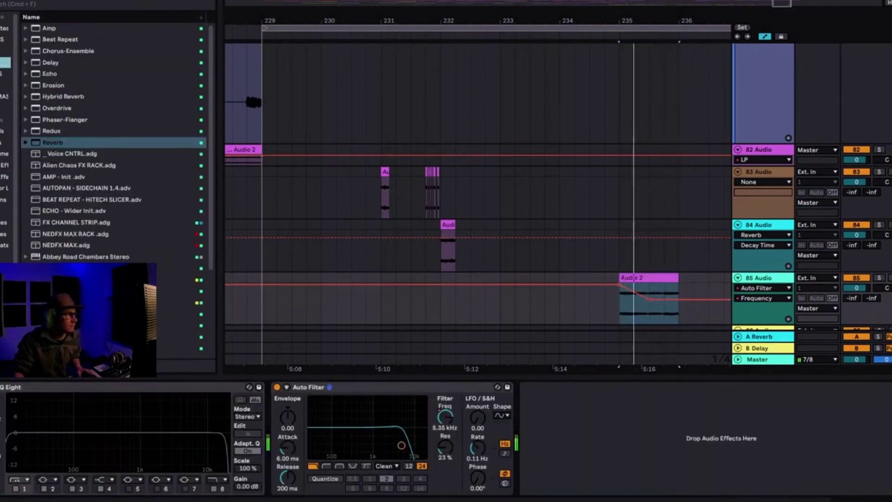
{"action": "left_click", "coordinate": [3, 51]}
{"action": "left_click", "coordinate": [4, 63]}
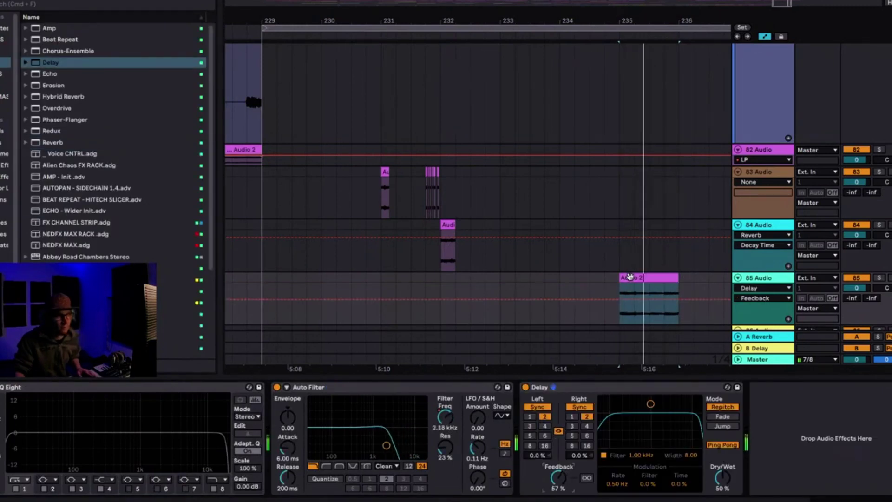
{"action": "left_click_drag", "start_coordinate": [560, 478], "coordinate": [560, 469]}
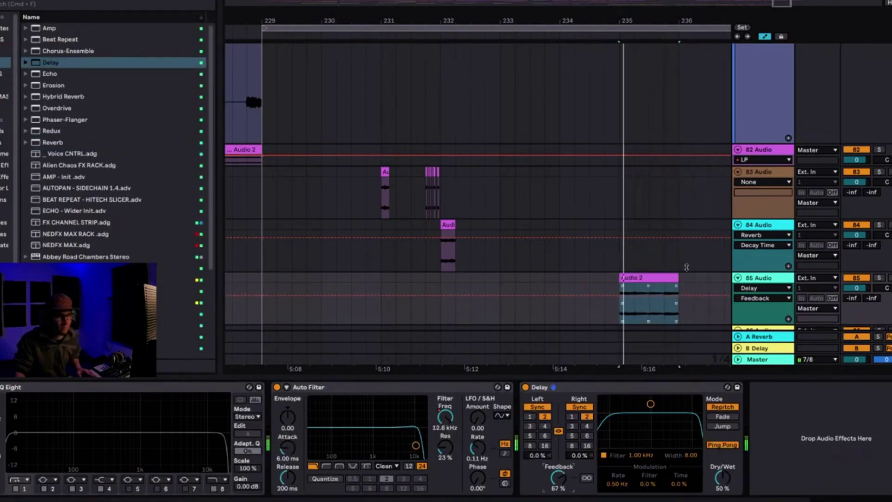
- Extend the bar 235 clip on track 85 to bar 237 and raise the Auto Filter frequency automation towards the clip's end
{"action": "key", "text": "minus"}
{"action": "key", "text": "minus"}
{"action": "key", "text": "minus"}
{"action": "key", "text": "space"}
{"action": "key", "text": "space"}
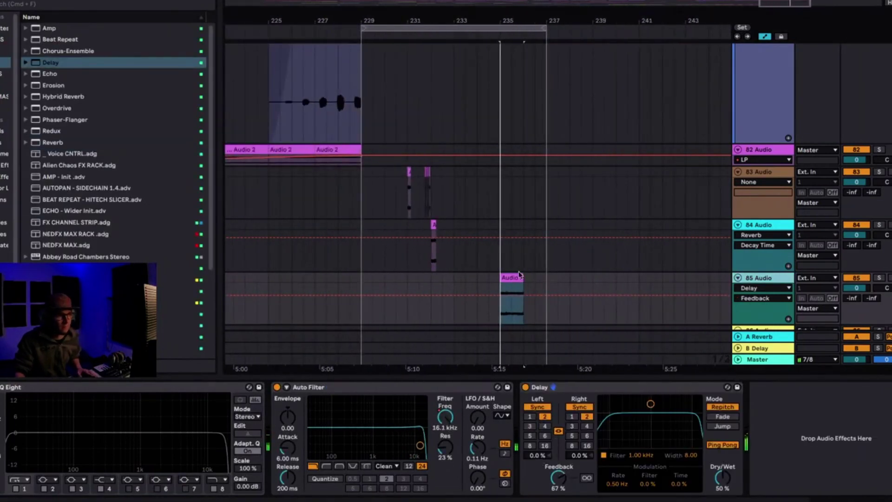
{"action": "left_click_drag", "start_coordinate": [522, 275], "coordinate": [547, 275]}
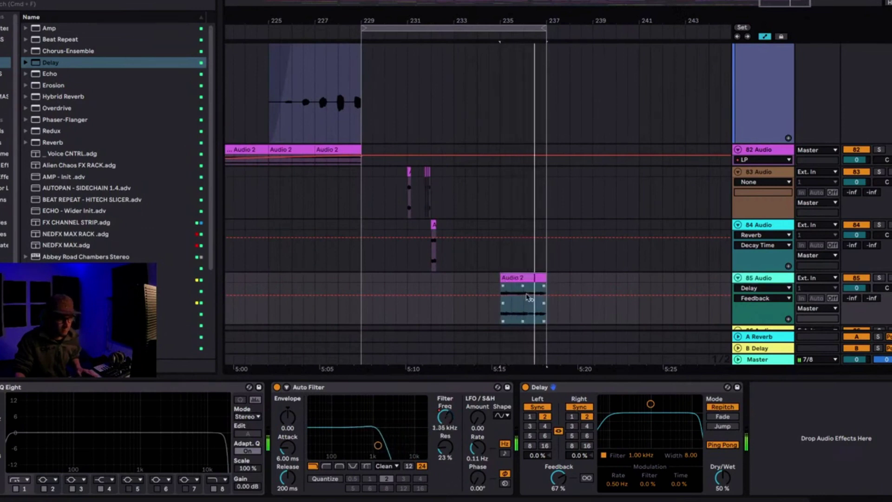
{"action": "left_click", "coordinate": [445, 417]}
{"action": "left_click_drag", "start_coordinate": [533, 300], "coordinate": [546, 284]}
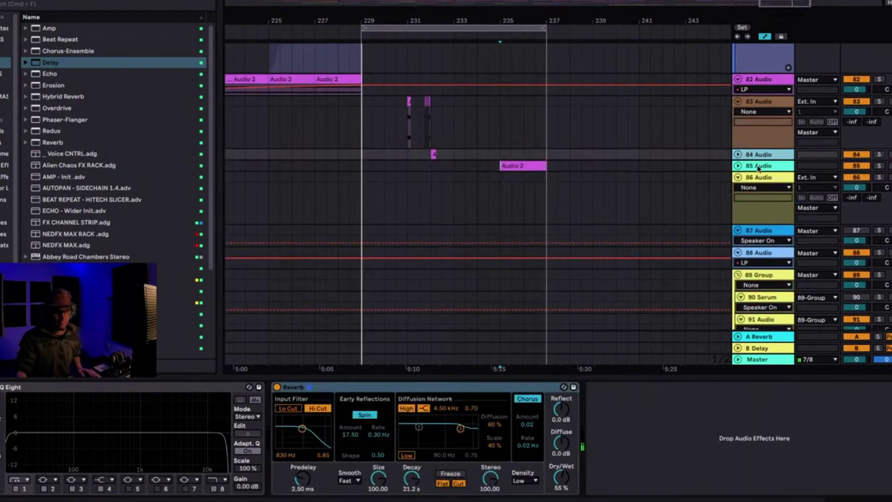
- Copy the short bar 232 clip from track 84 to track 87 at bar 233 and extend the copy to bar 235
{"action": "left_click", "coordinate": [757, 166]}
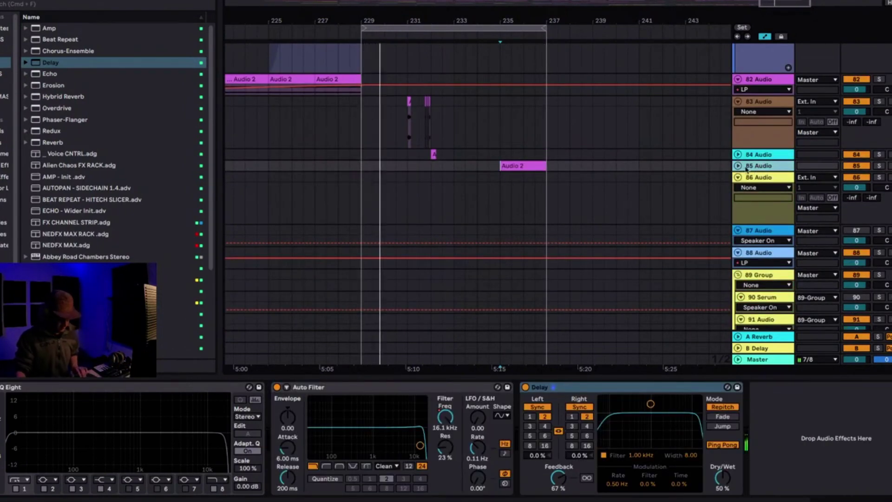
{"action": "left_click", "coordinate": [436, 156]}
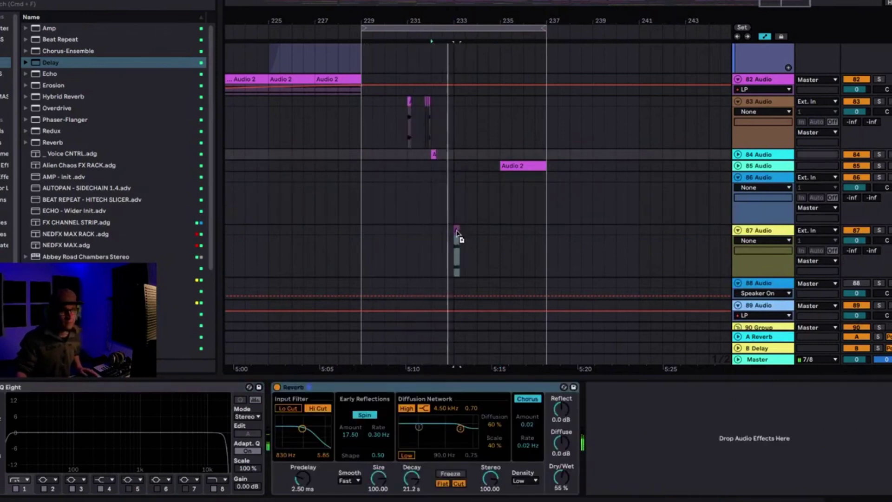
{"action": "left_click", "coordinate": [457, 229]}
{"action": "left_click_drag", "start_coordinate": [458, 230], "coordinate": [496, 228]}
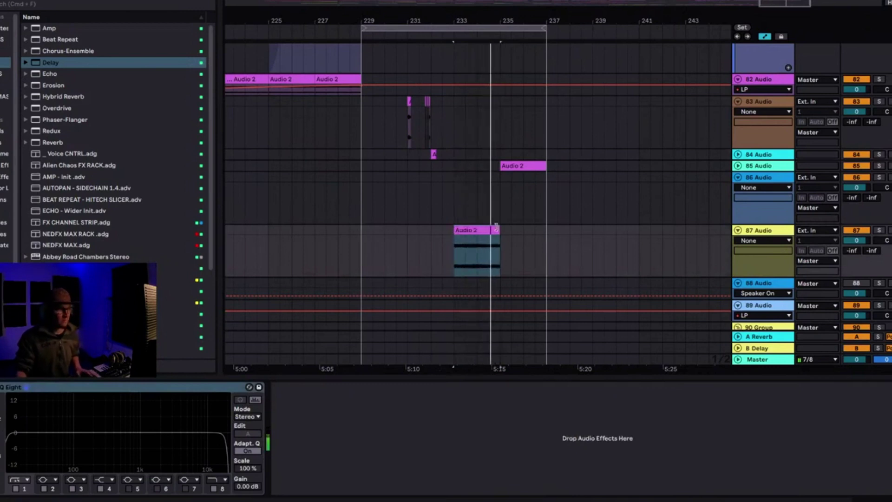
- Turn on warping for the track 87 clip, keeping its current timing, and double its BPM to 178.00
{"action": "double_click", "coordinate": [481, 238]}
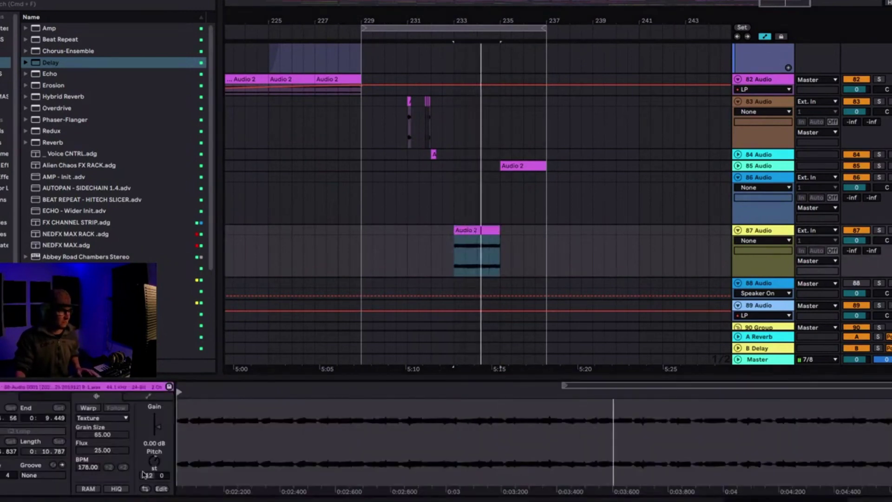
{"action": "left_click", "coordinate": [89, 408]}
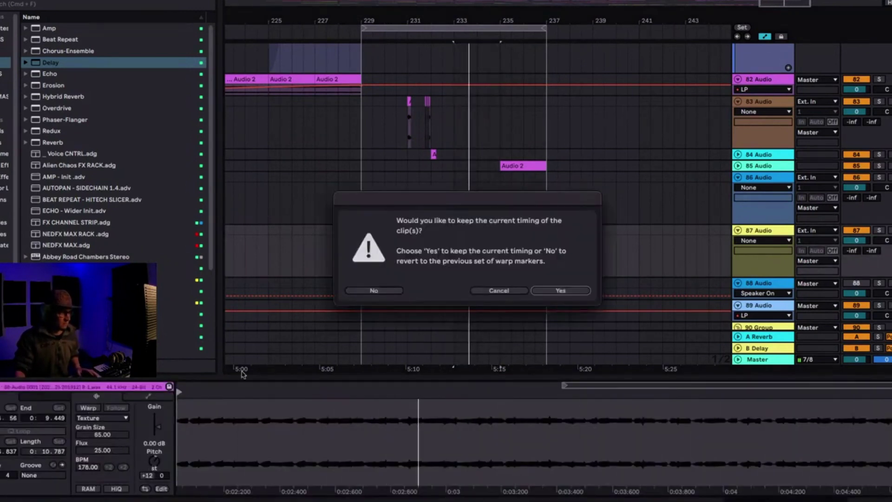
{"action": "left_click", "coordinate": [541, 291]}
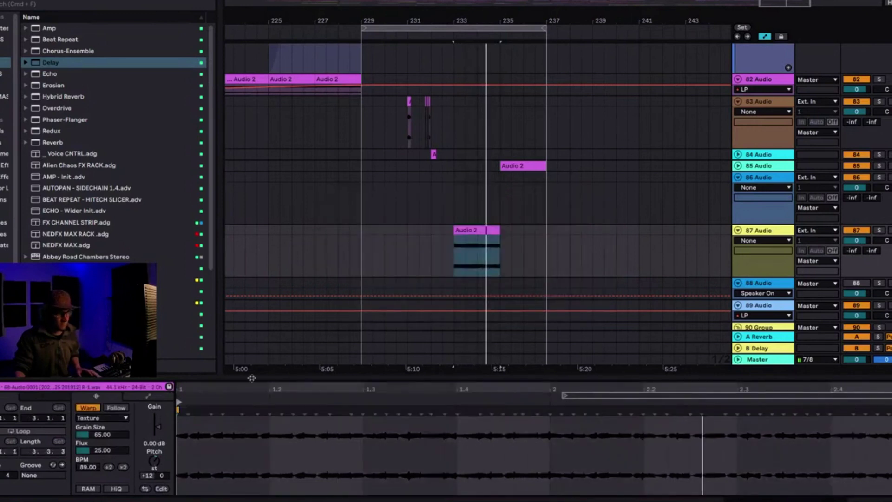
{"action": "left_click", "coordinate": [123, 467]}
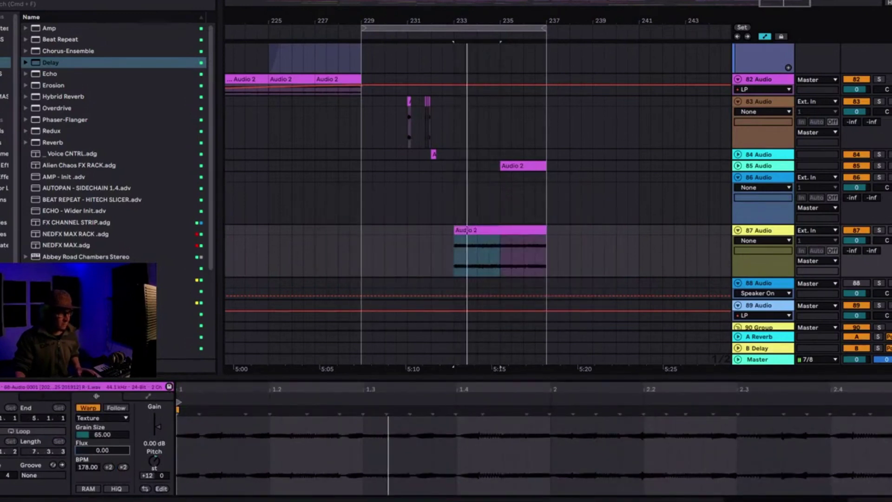
- Set the track 87 clip's warp mode to Beats, preserving 1/16, with a transient envelope of 3
{"action": "left_click", "coordinate": [102, 417]}
{"action": "left_click", "coordinate": [105, 428]}
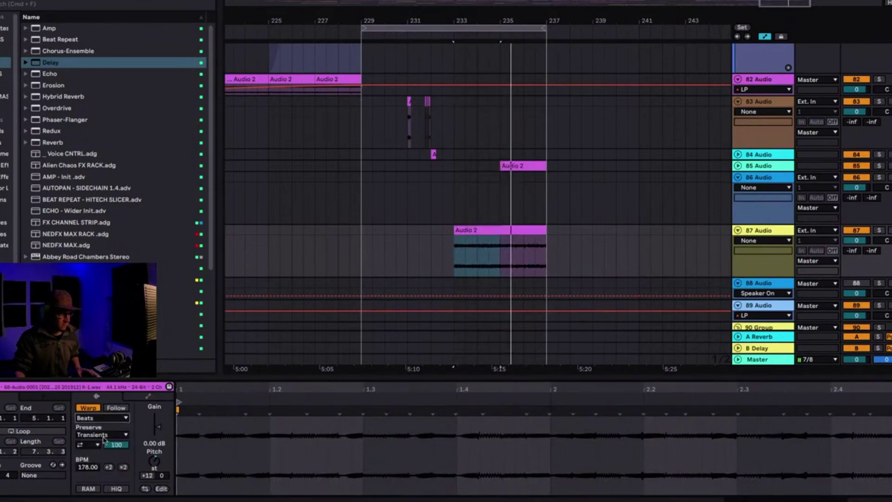
{"action": "left_click", "coordinate": [105, 436]}
{"action": "left_click", "coordinate": [103, 479]}
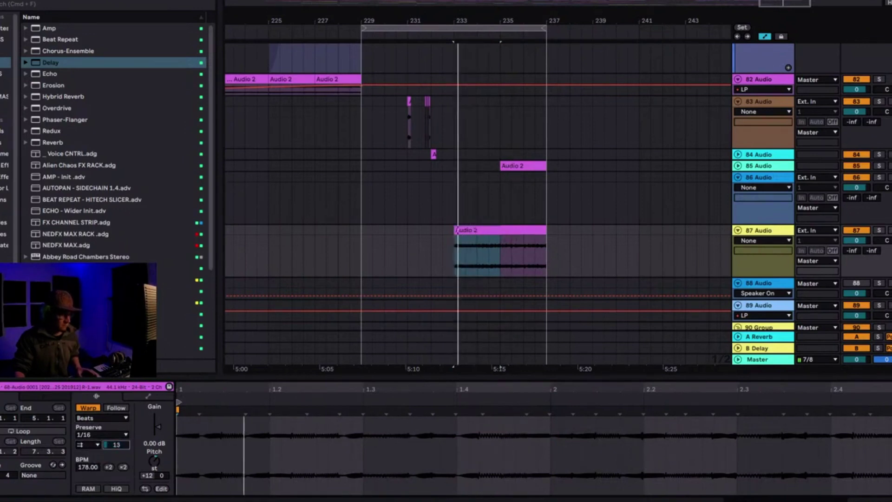
{"action": "left_click_drag", "start_coordinate": [117, 445], "coordinate": [116, 447]}
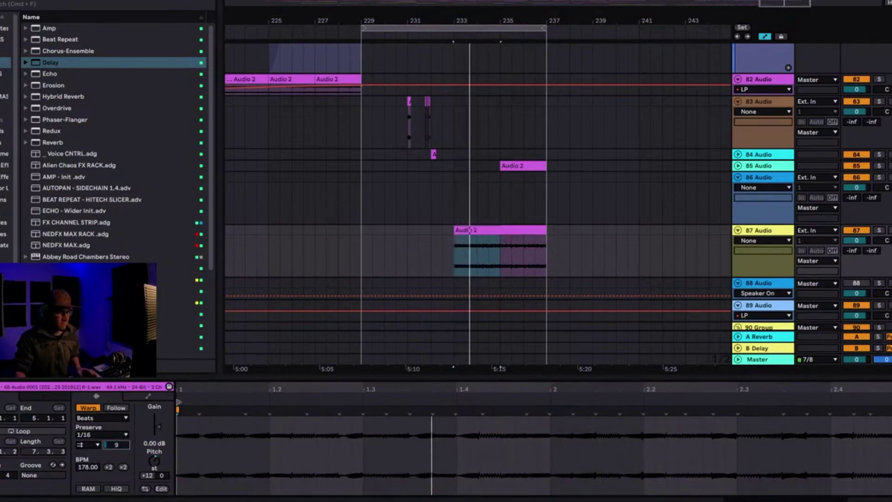
{"action": "key", "text": "space"}
{"action": "key", "text": "space"}
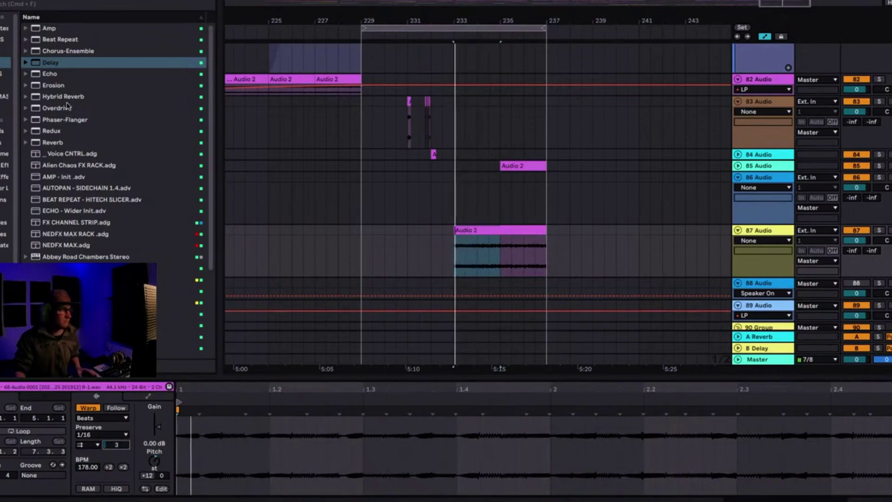
- Add a Hybrid Reverb to track 87 and set its decay to 1.33 s
{"action": "left_click_drag", "start_coordinate": [68, 98], "coordinate": [420, 253]}
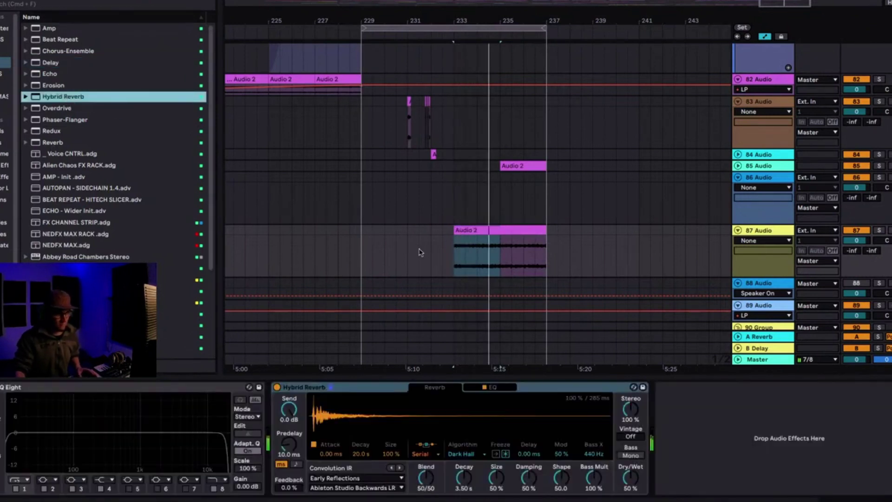
{"action": "left_click_drag", "start_coordinate": [464, 478], "coordinate": [464, 489]}
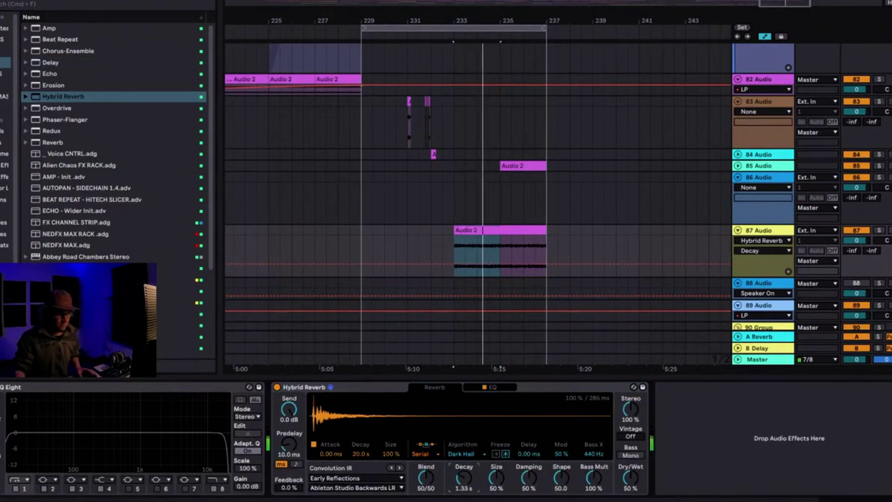
{"action": "key", "text": "space"}
{"action": "key", "text": "space"}
- Delete the part of the track 87 clip that runs past bar 235
{"action": "left_click_drag", "start_coordinate": [455, 257], "coordinate": [500, 256]}
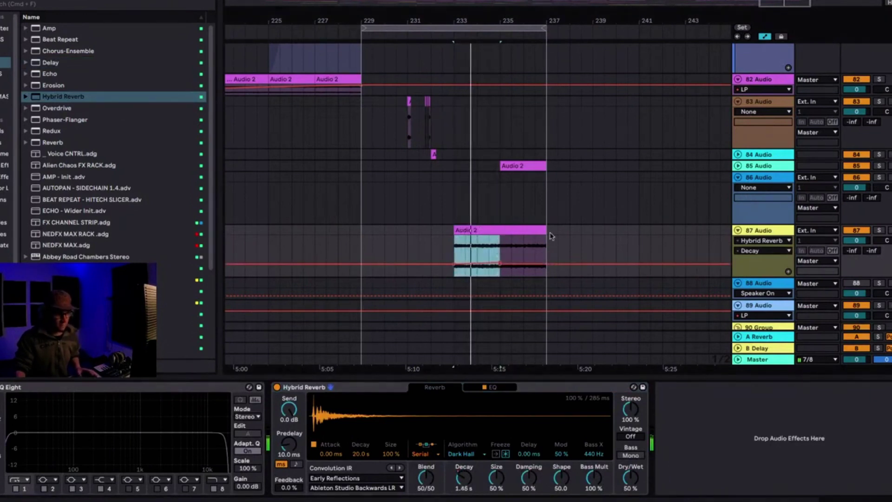
{"action": "left_click_drag", "start_coordinate": [557, 237], "coordinate": [500, 232]}
{"action": "key", "text": "Delete"}
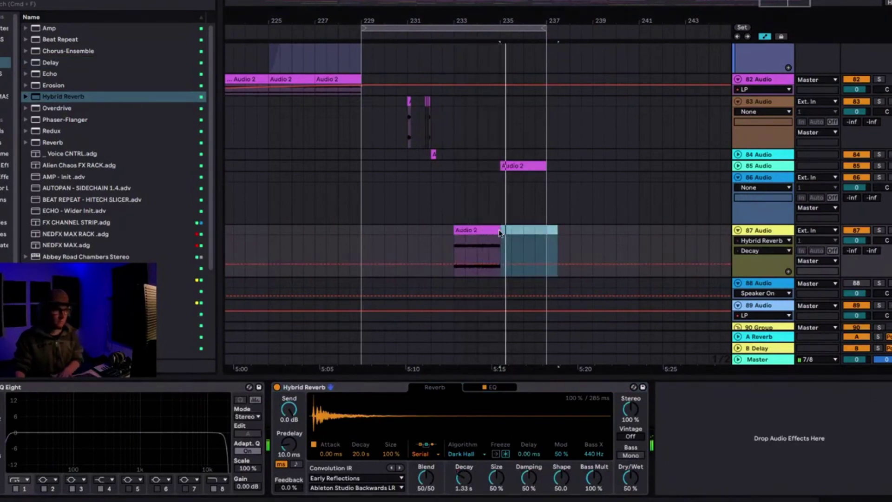